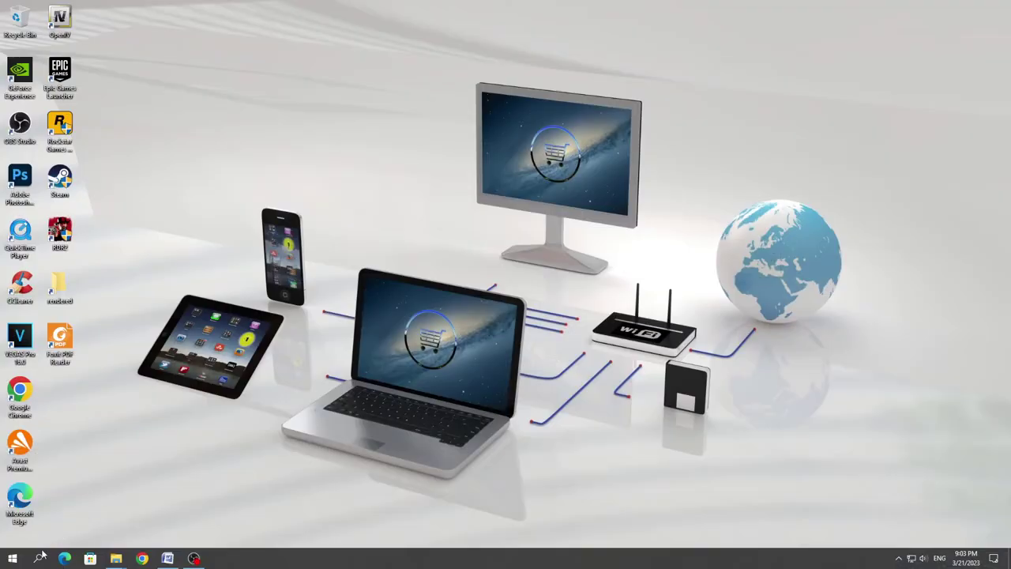
- Open Devices and Printers from Control Panel's Large icons view and select the USB Gamepad to check that it is connected
left_click(38, 558)
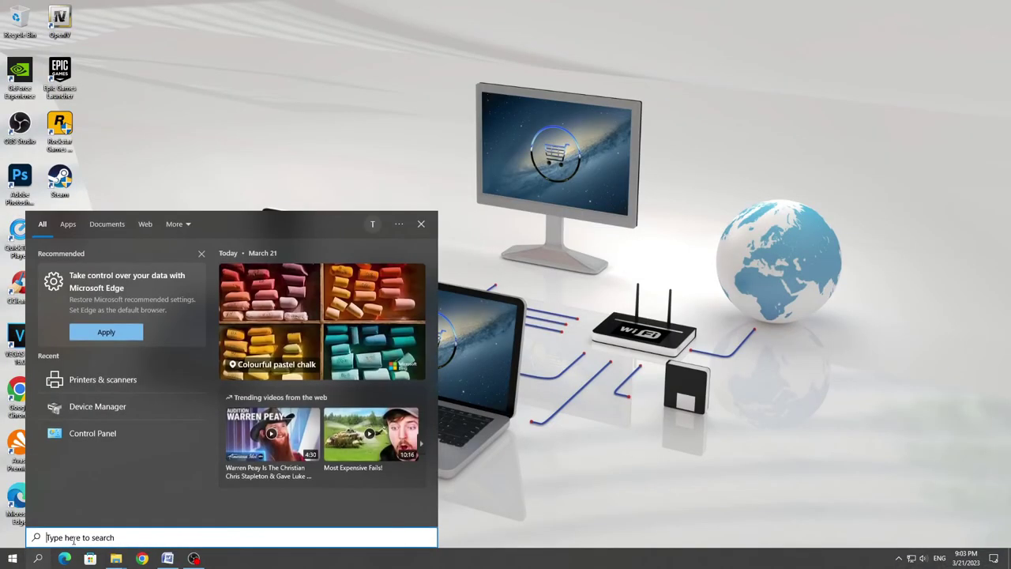
type("control")
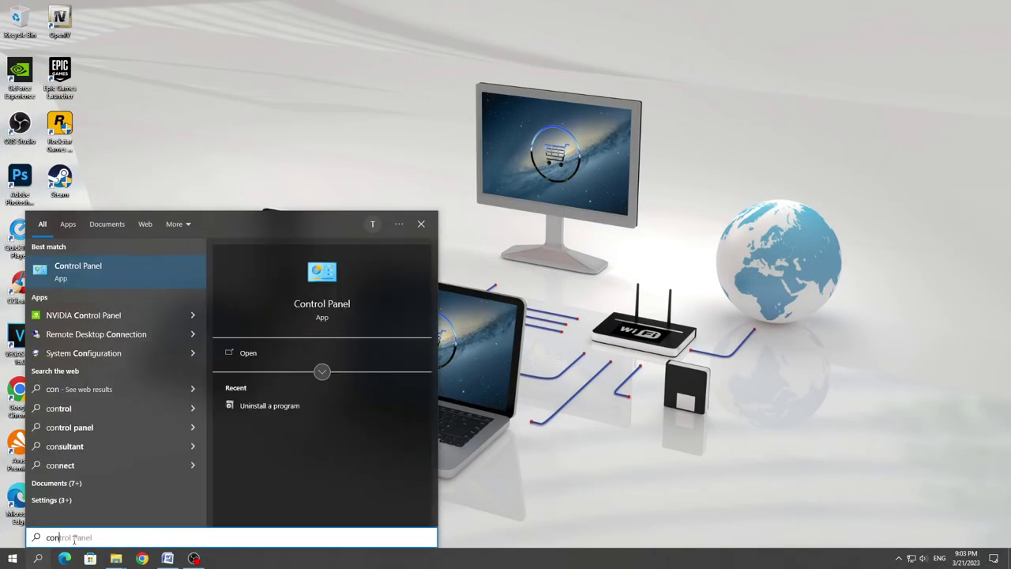
left_click(113, 275)
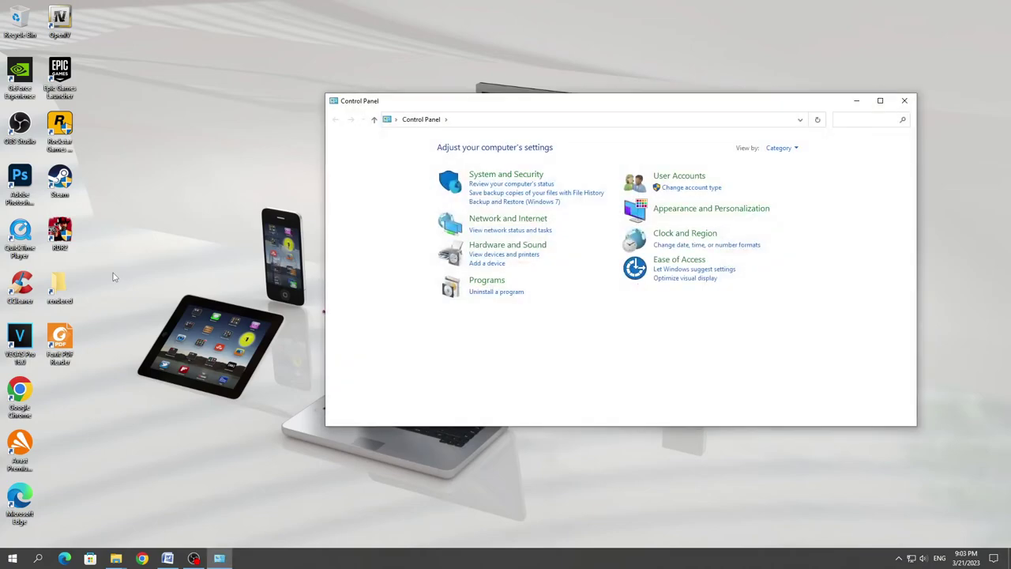
left_click(782, 148)
left_click(797, 177)
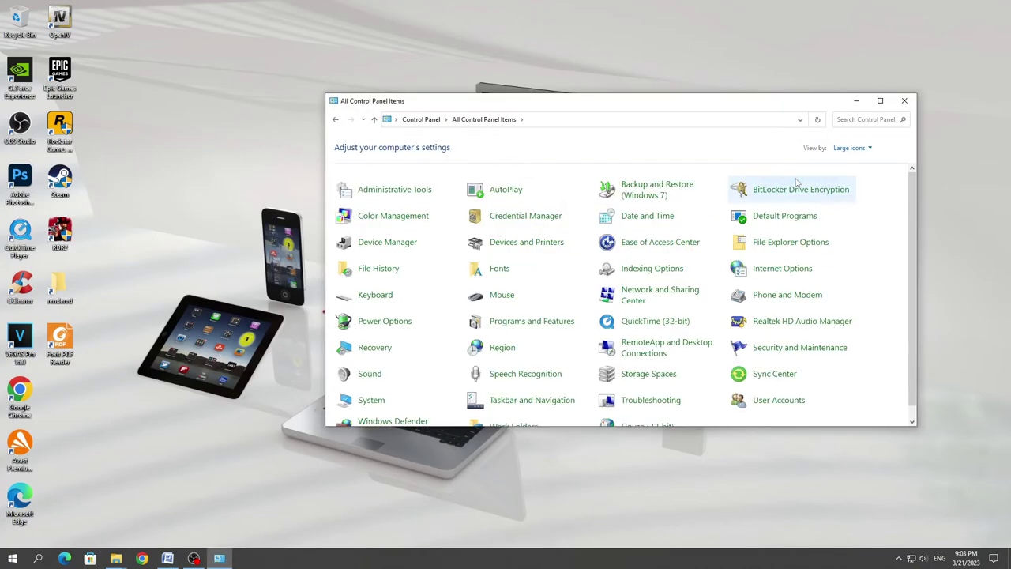
left_click(526, 243)
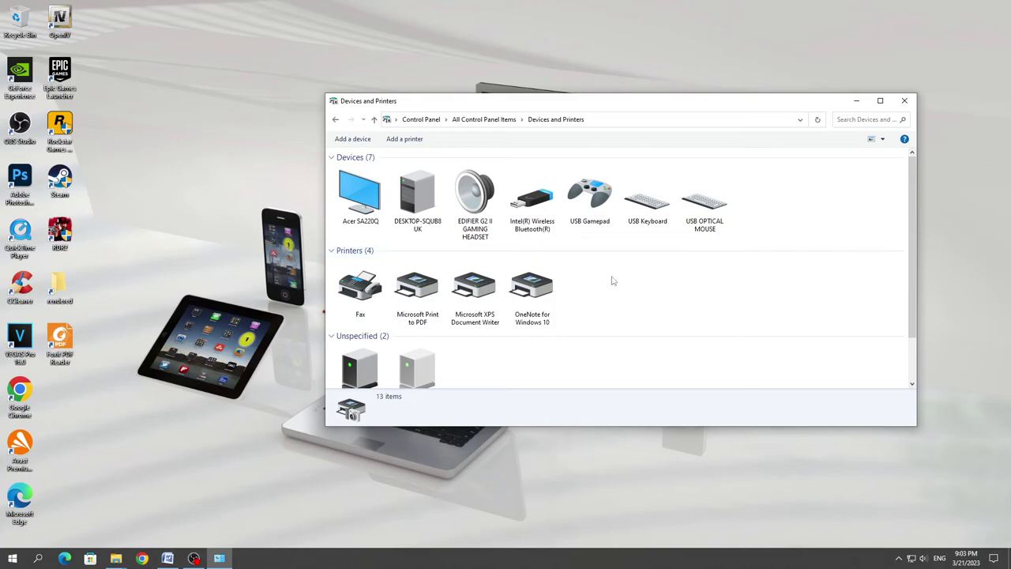
left_click(594, 215)
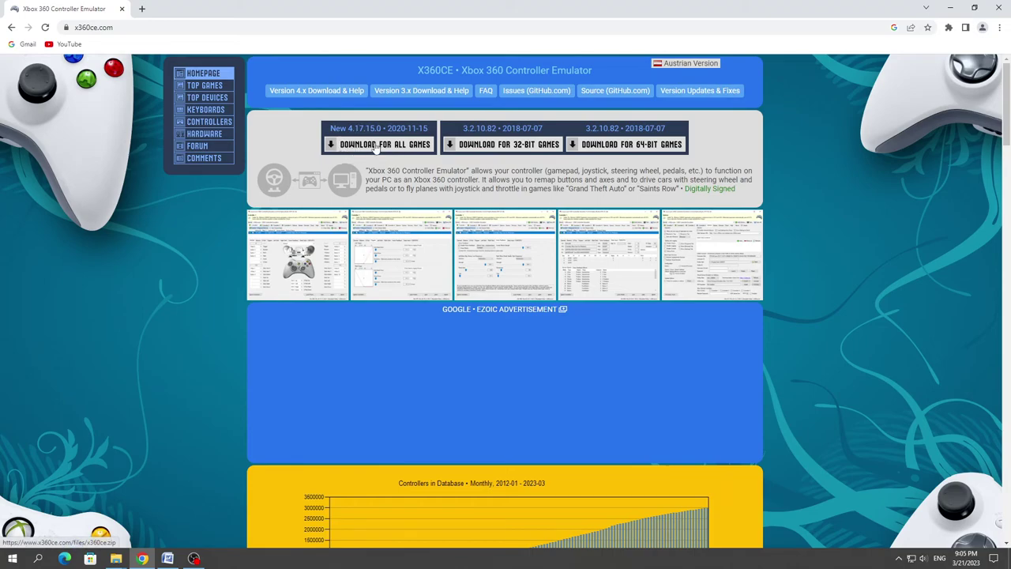
- Download X360CE 4.17.15.0 for all games in Chrome and open the x360ce.zip archive from Downloads
left_click(380, 150)
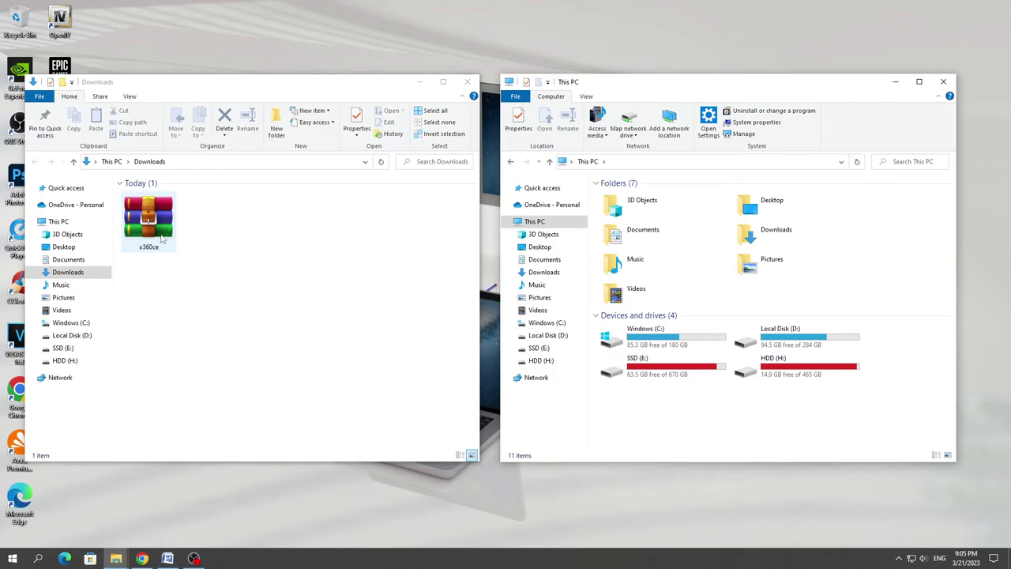
double_click(162, 238)
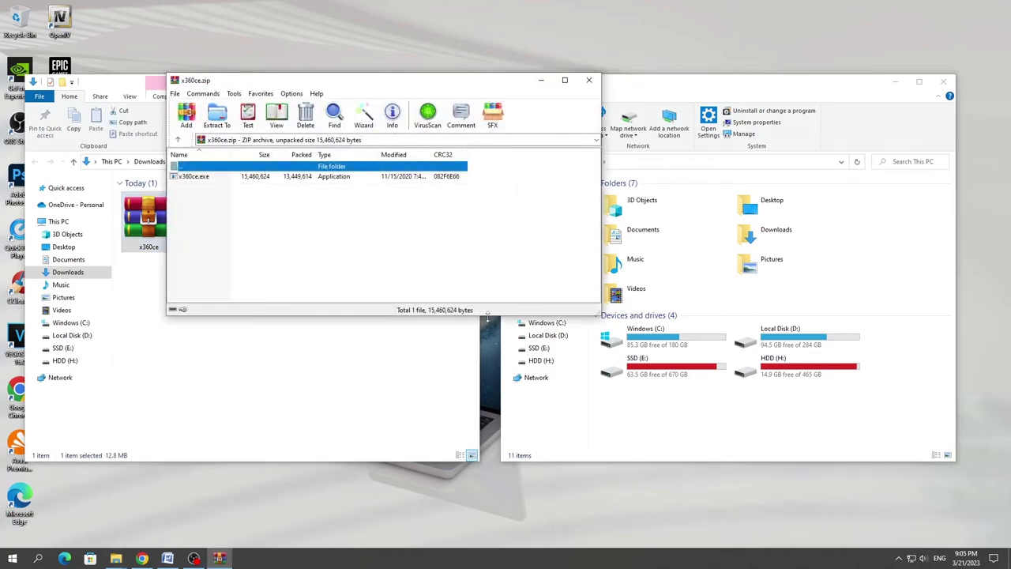
- Create a folder named x360ce inside Program Files on drive C, granting administrator permission
double_click(670, 345)
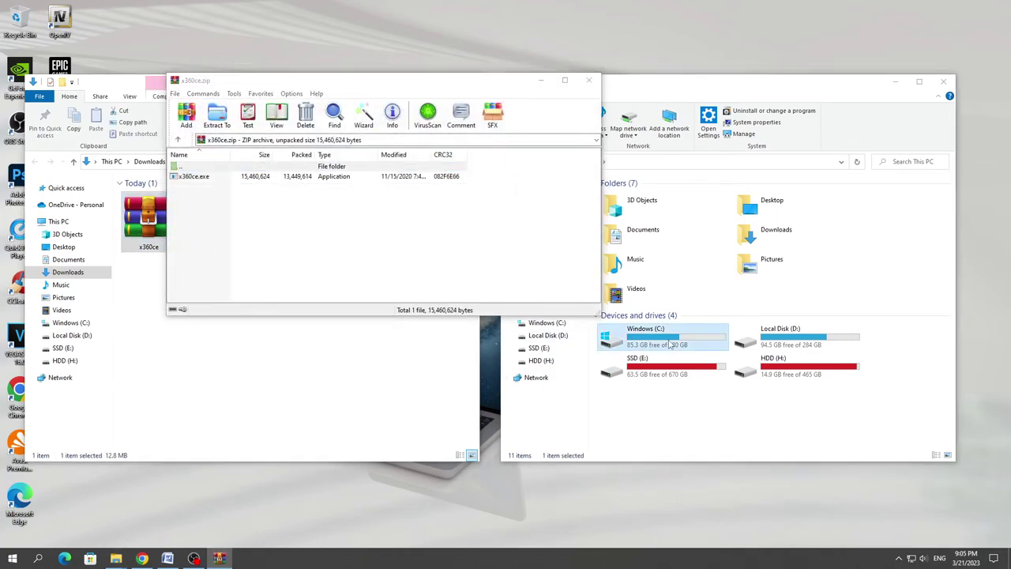
key("p")
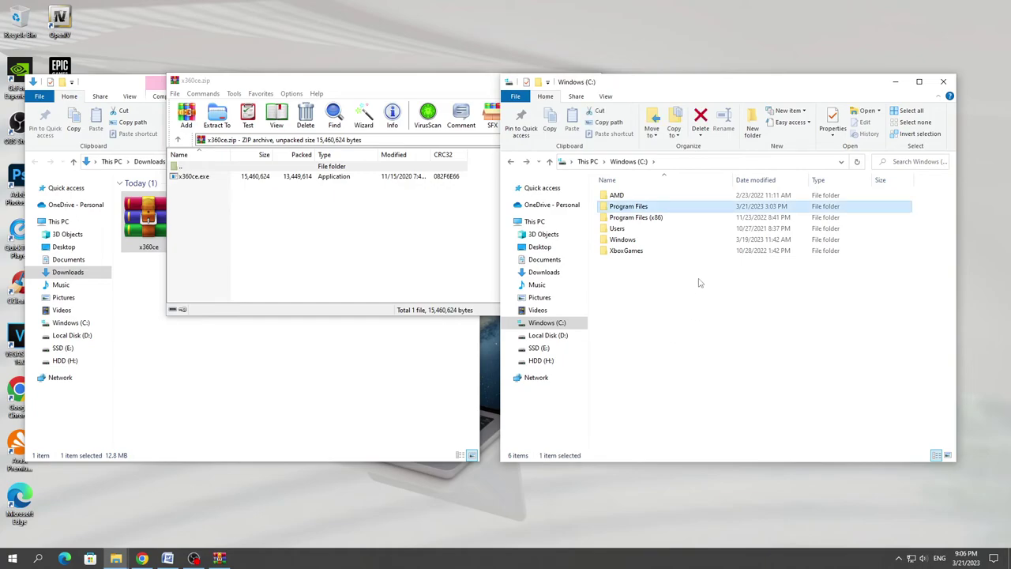
double_click(692, 210)
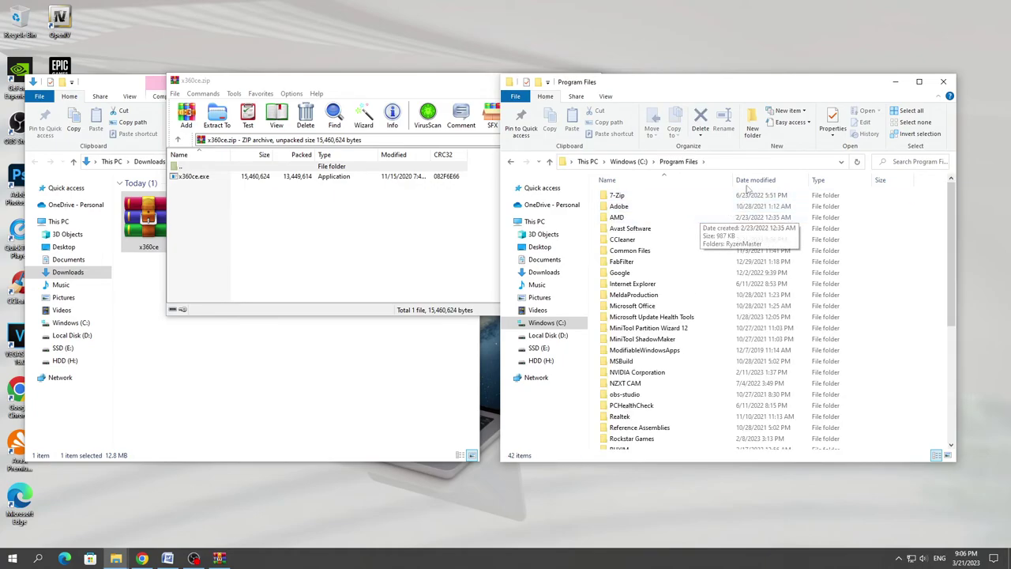
left_click(753, 130)
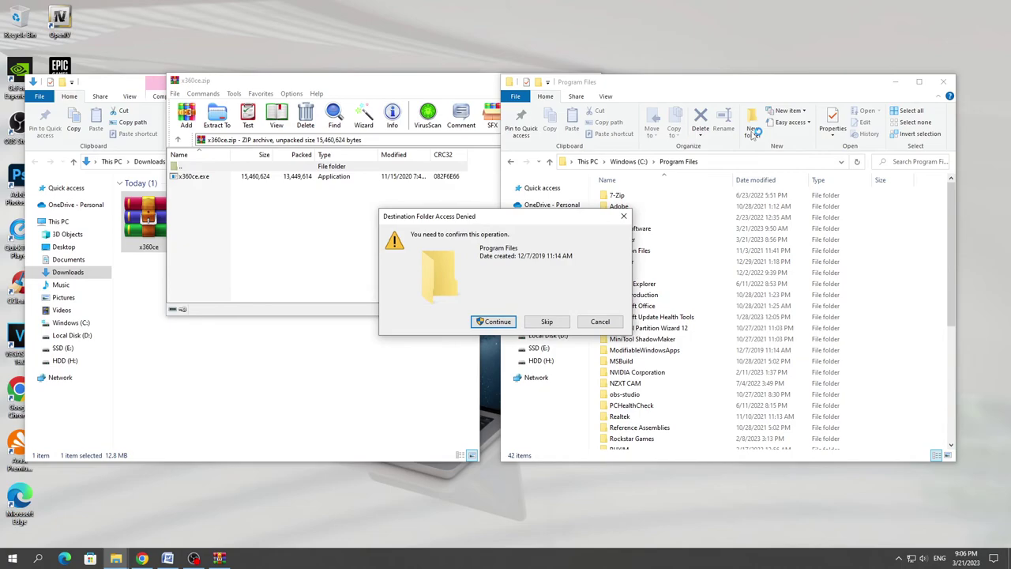
left_click(496, 321)
type("x")
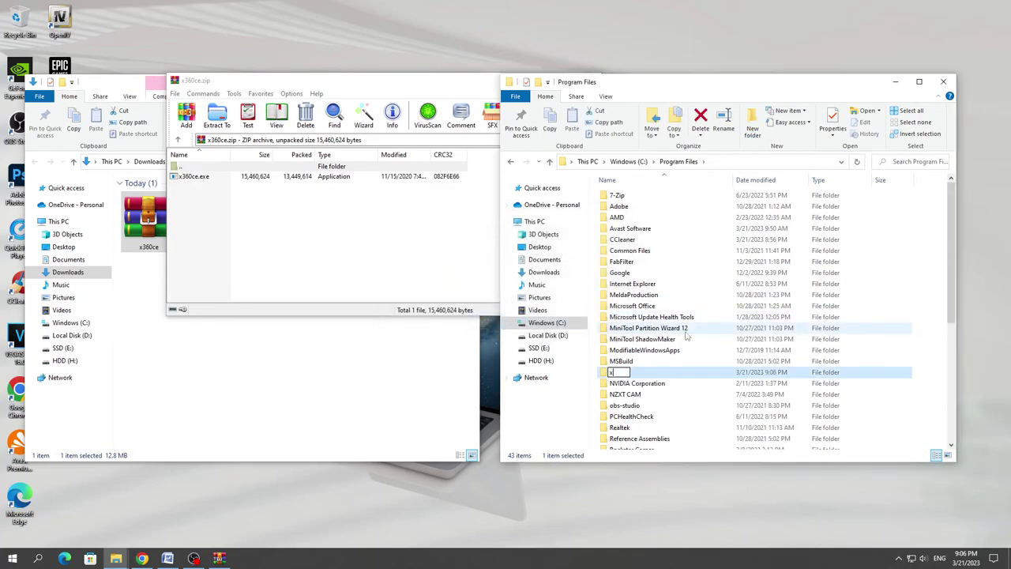
type("360c")
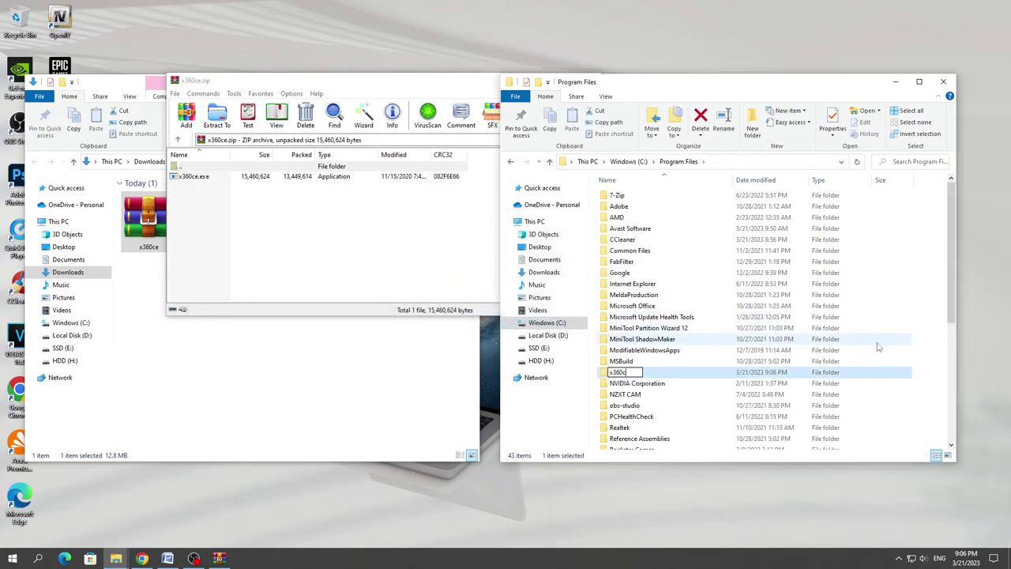
type("e")
key("Return")
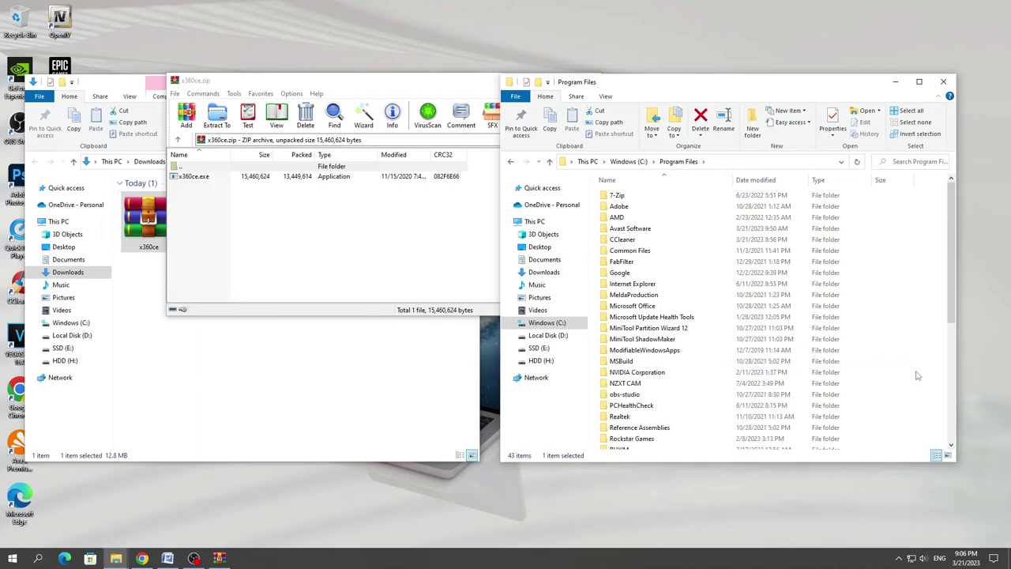
left_click(917, 376)
- Extract x360ce.exe from the archive into the new x360ce folder in Program Files, and close the archive
scroll(711, 395, "down", 7)
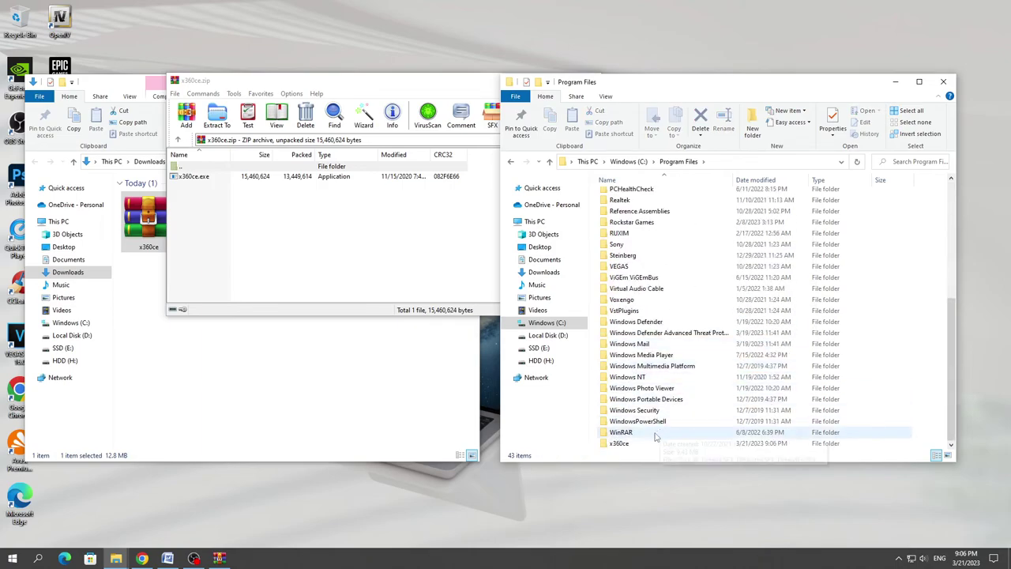
left_click(647, 445)
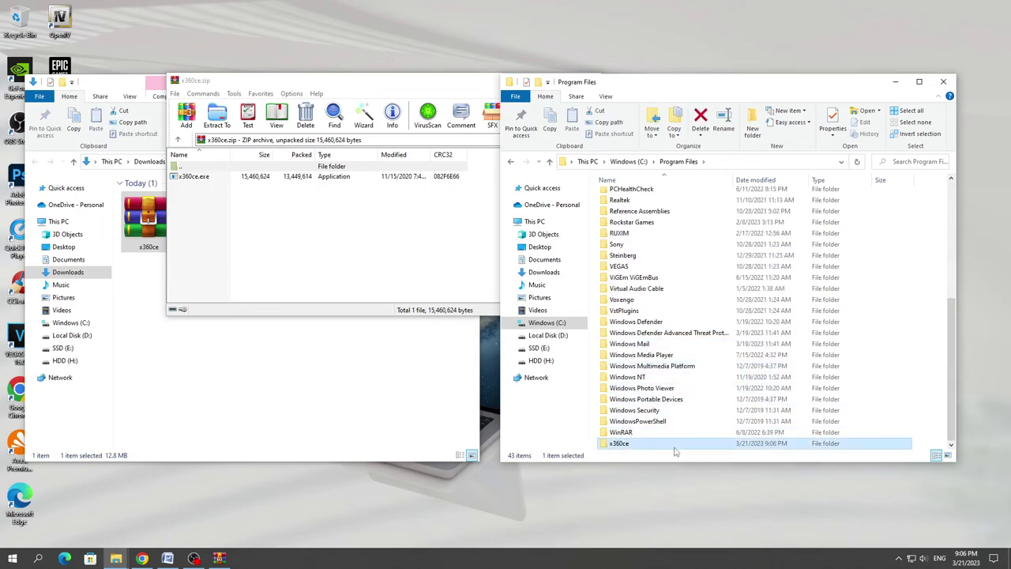
double_click(675, 447)
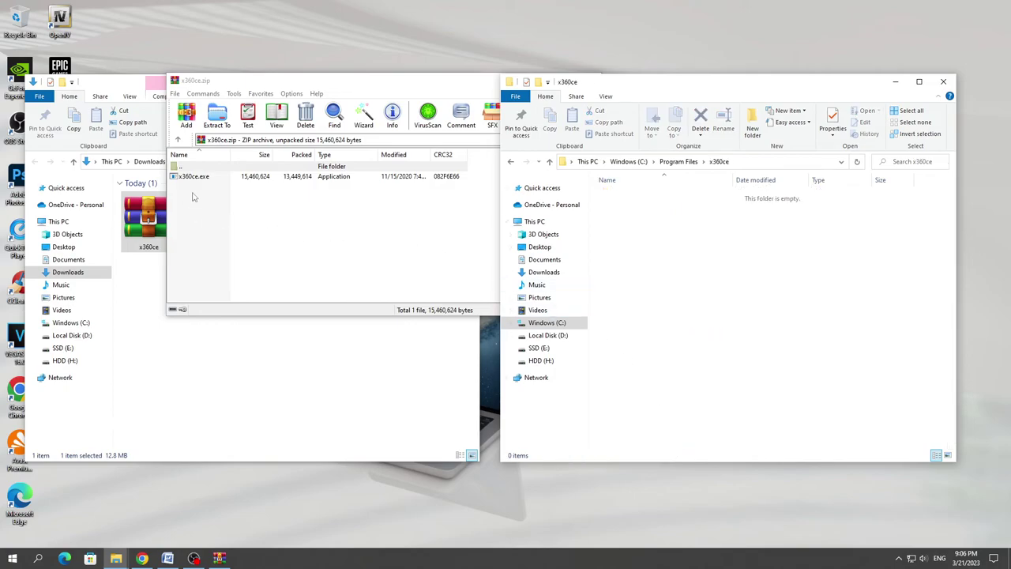
left_click(200, 180)
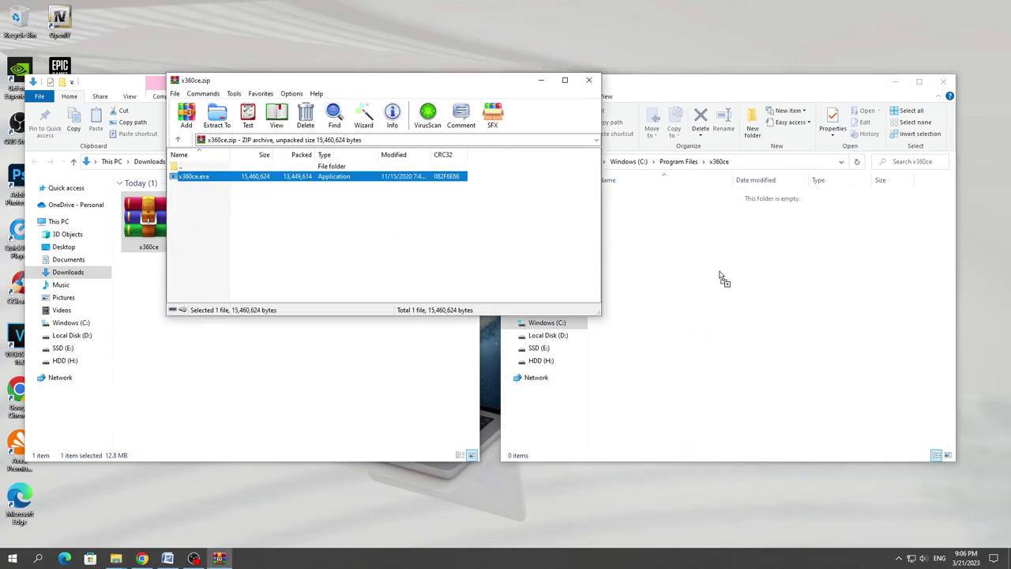
left_click_drag(719, 274, 720, 274)
left_click(218, 209)
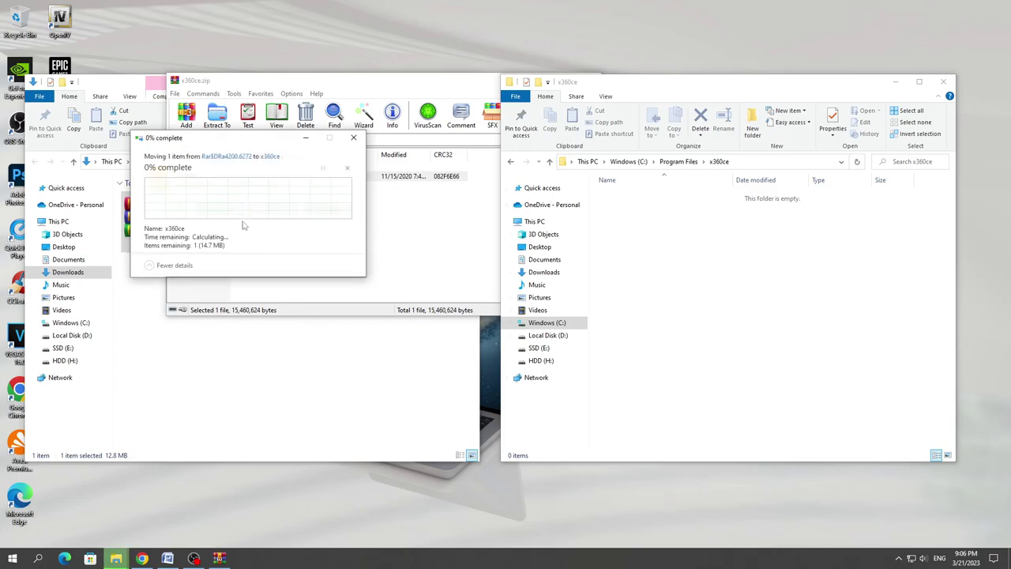
left_click(418, 235)
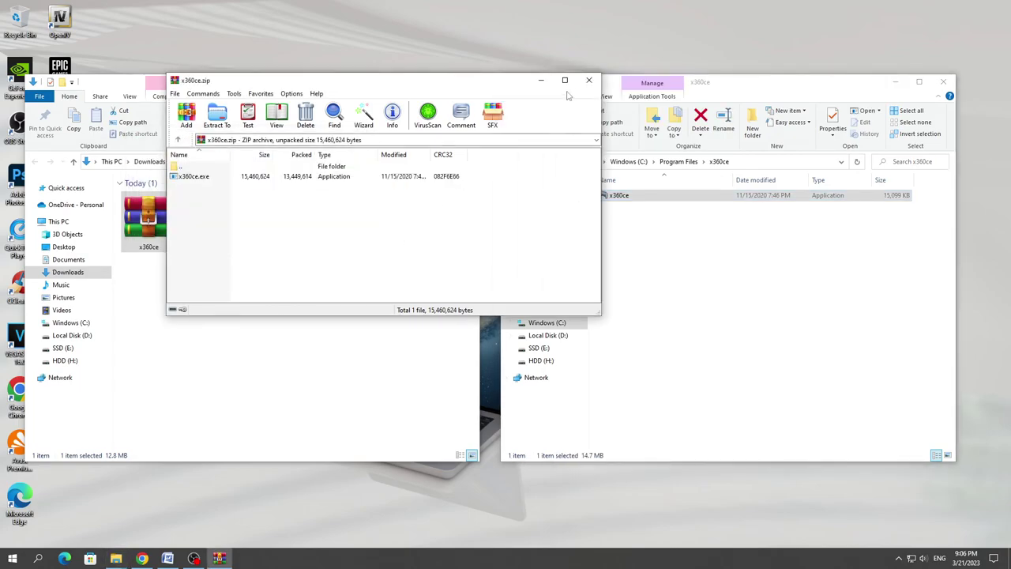
left_click(589, 82)
left_click(642, 230)
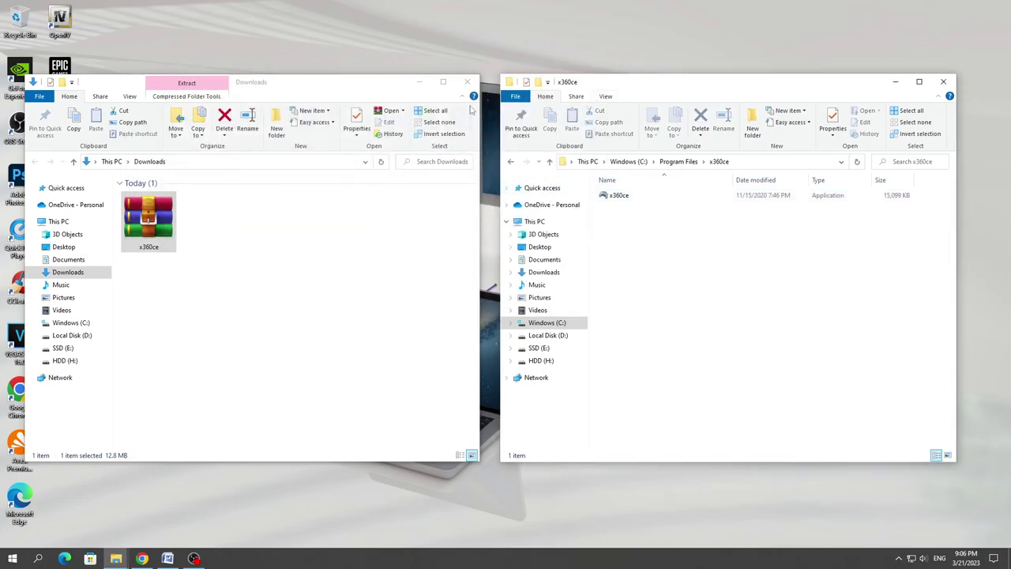
- Close the Downloads window and launch the x360ce application from its Program Files folder
left_click(467, 82)
left_click(630, 200)
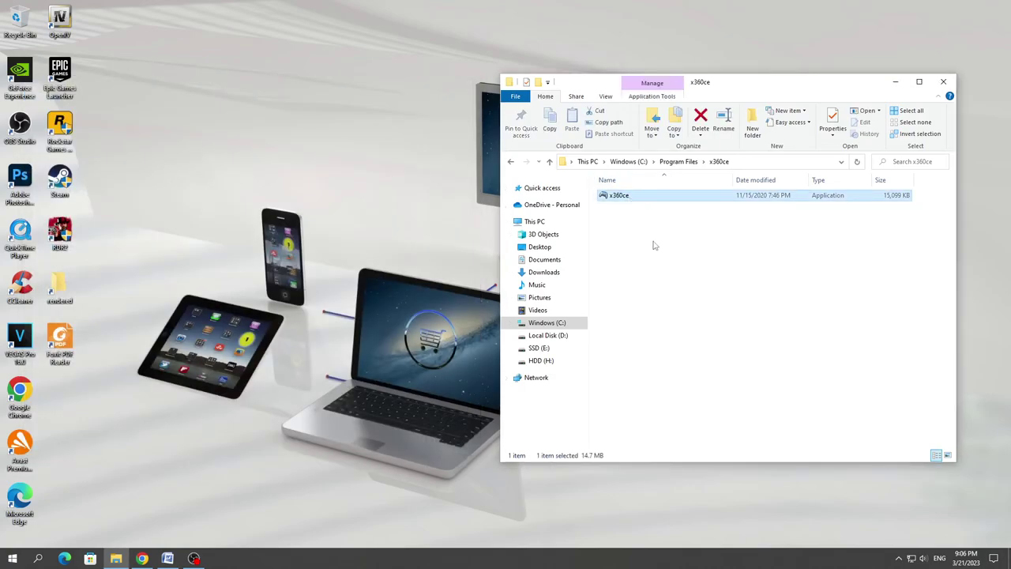
left_click(652, 240)
left_click(643, 199)
double_click(642, 199)
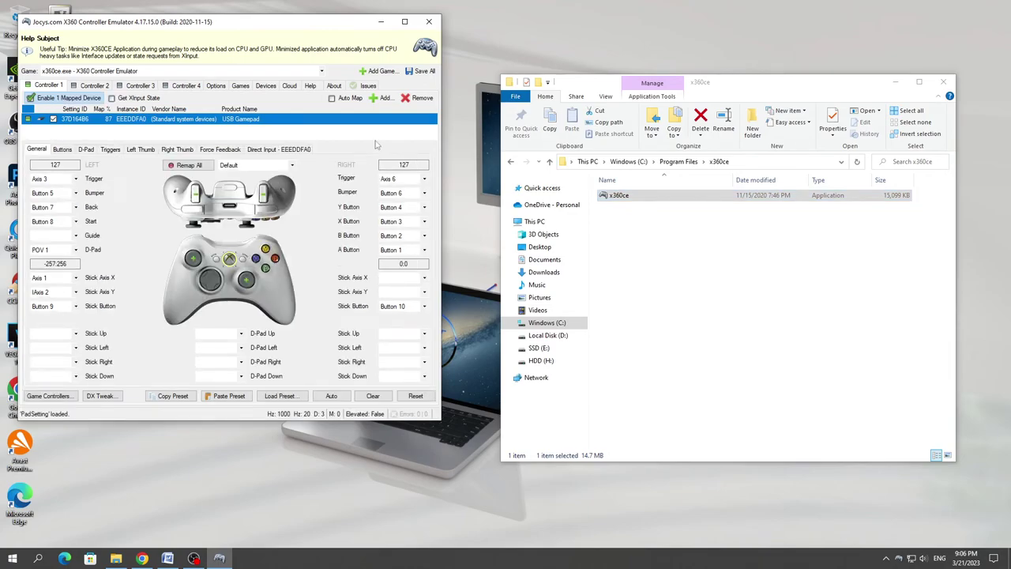
- Check the emulator's Issues list for problems and return to the Controller 1 settings
left_click(368, 87)
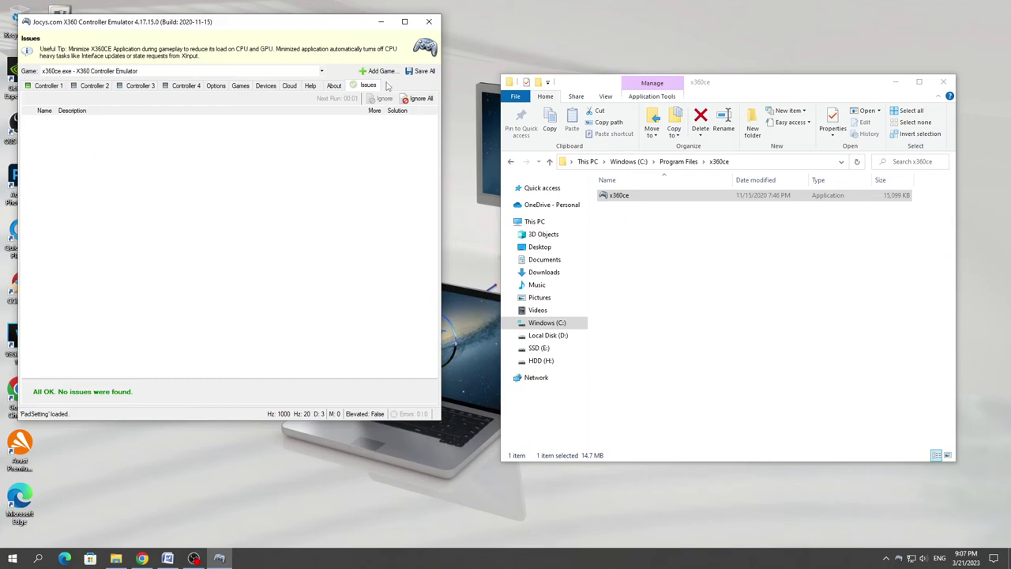
left_click(49, 87)
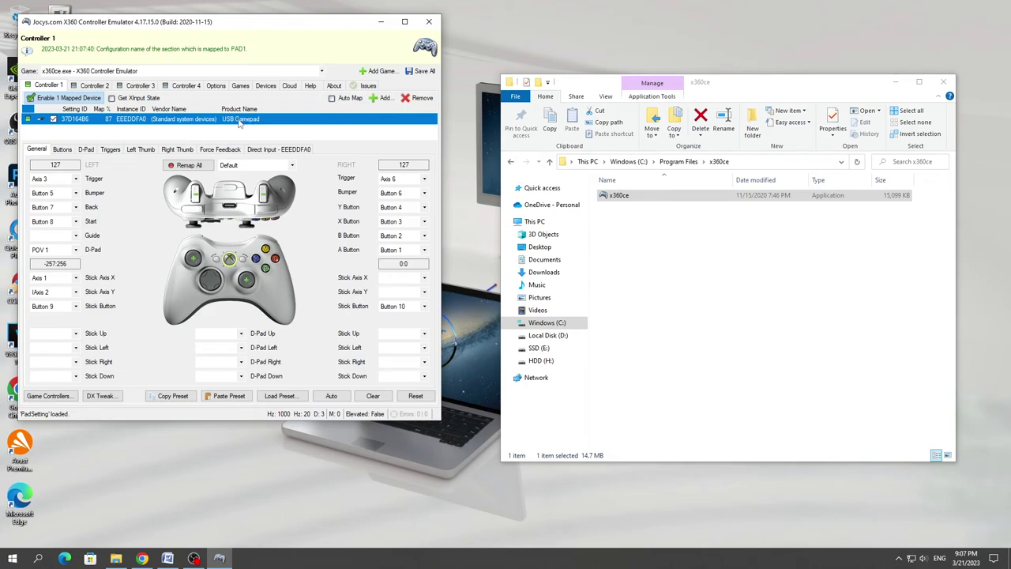
- Remove the USB Gamepad from Controller 1 and disable the Keyboard, Mouse and ShanWan PC/PS3/Android devices in the device mapping list
left_click(420, 98)
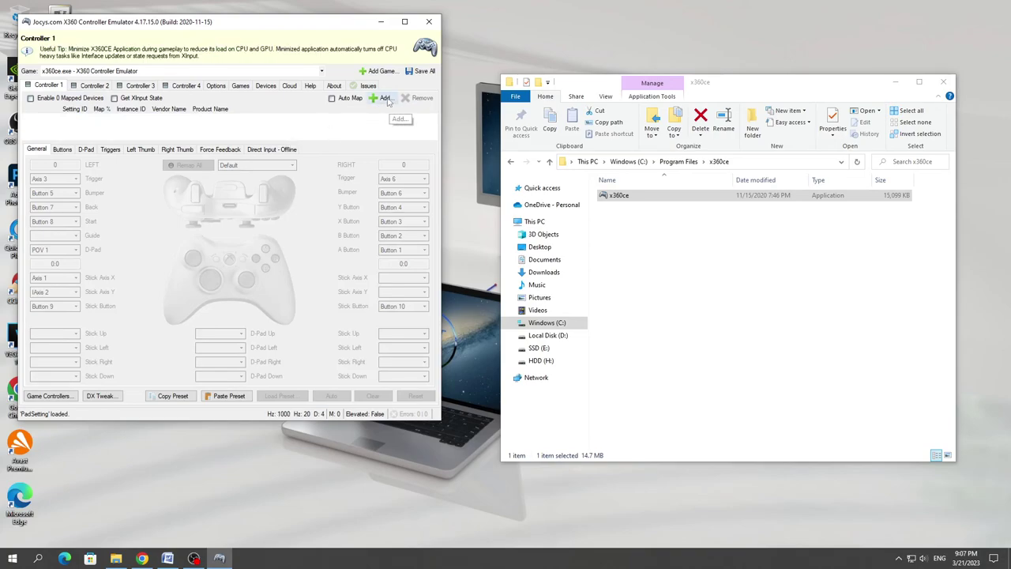
left_click(383, 98)
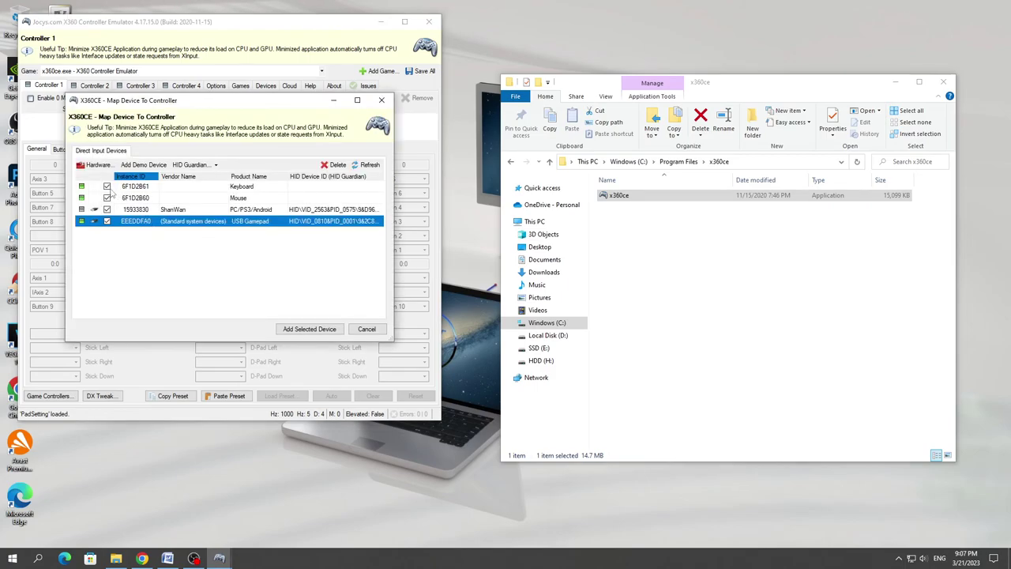
left_click(110, 188)
left_click(108, 198)
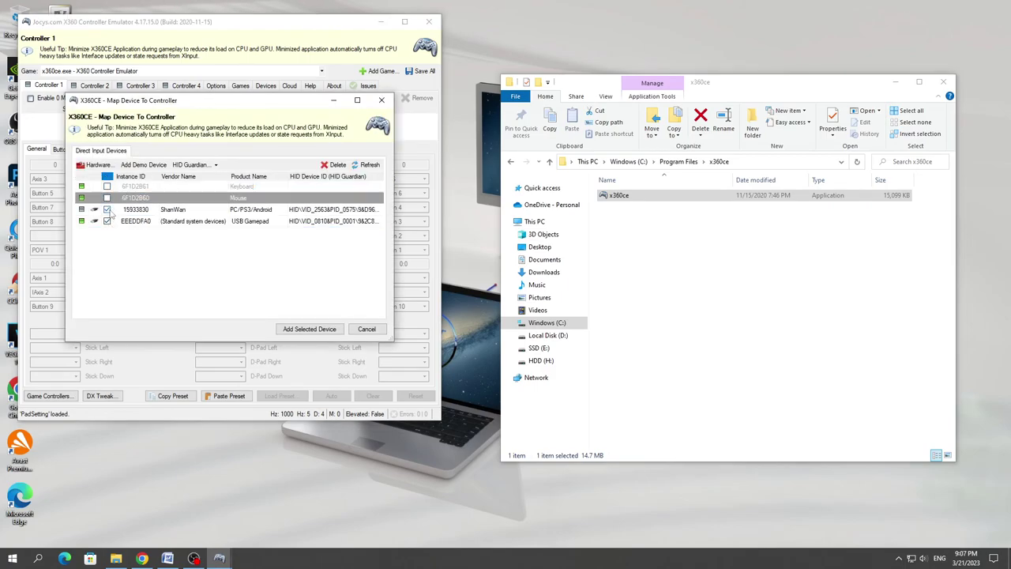
left_click(108, 209)
left_click(122, 224)
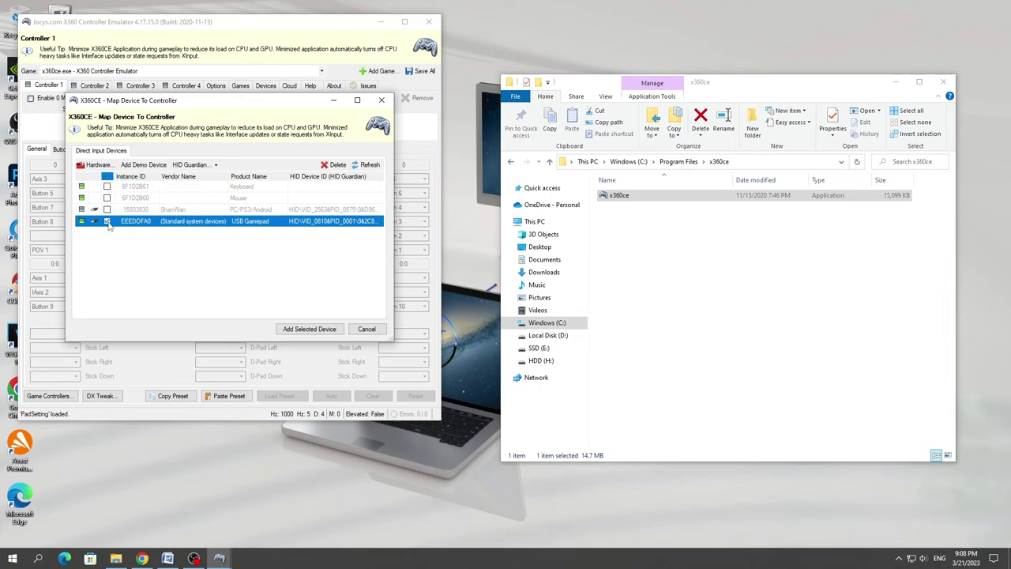
- Keep the USB Gamepad enabled and add it as the mapped device of Controller 1
left_click(106, 221)
left_click(107, 222)
left_click(312, 329)
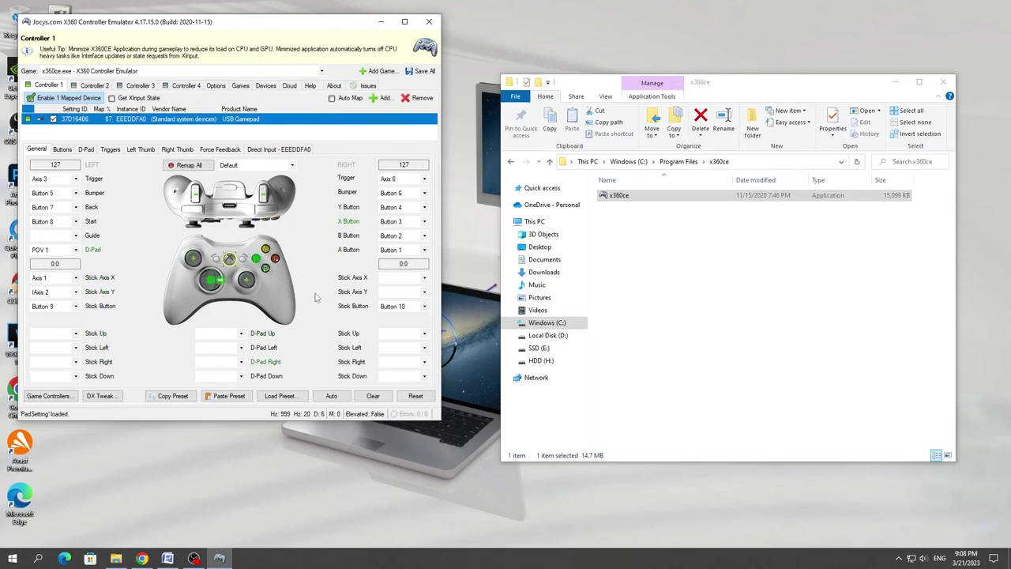
- Minimize the emulator, close the x360ce folder window, and download X360CE 3.2.10.82 for 64-bit games in Chrome
left_click(381, 22)
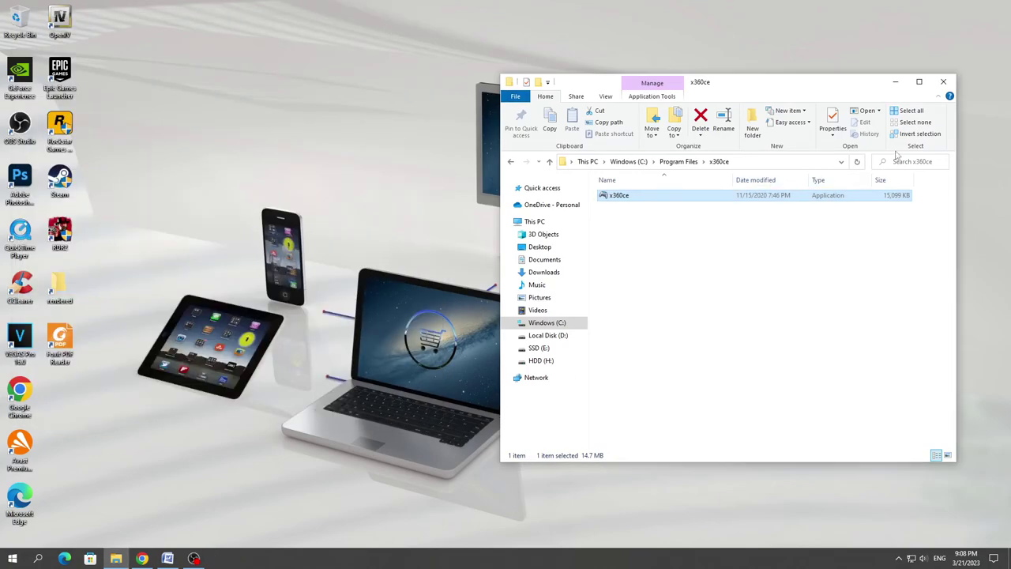
left_click(944, 83)
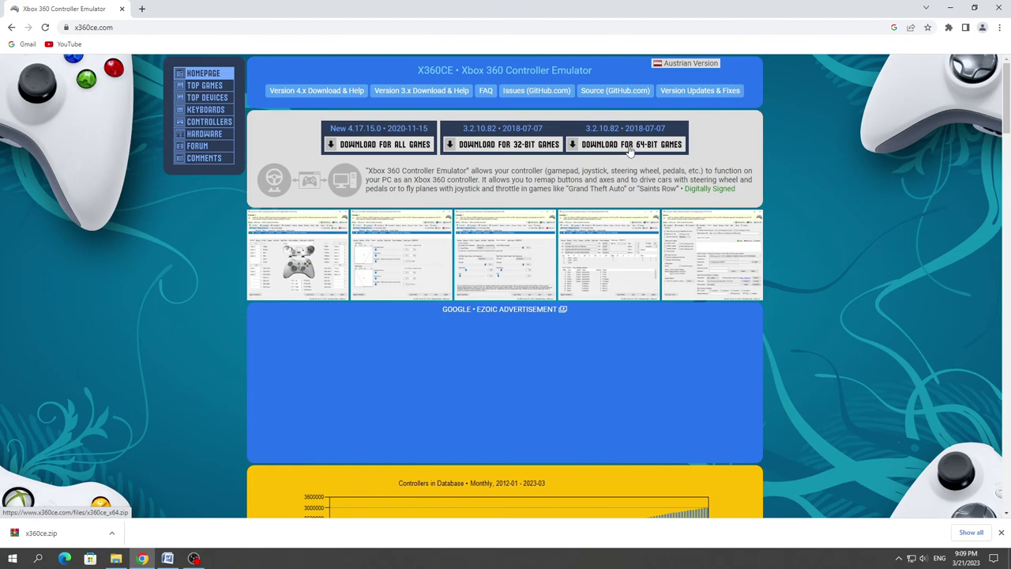
left_click(630, 152)
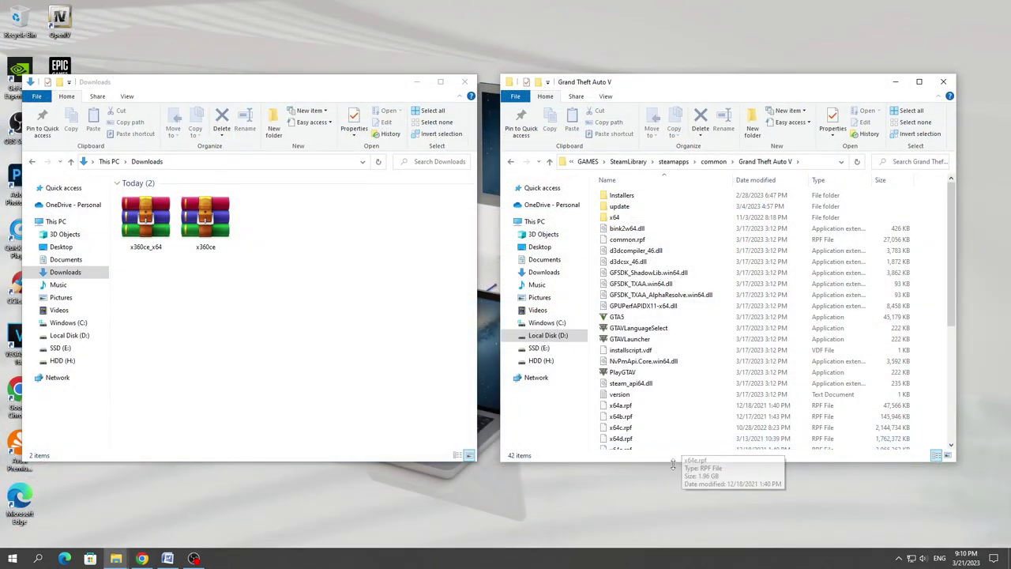
- Extract x360ce_x64.exe from the downloaded x360ce_x64 archive into the Grand Theft Auto V folder, and close the archive and Downloads windows
left_click_drag(672, 454, 673, 523)
left_click(150, 233)
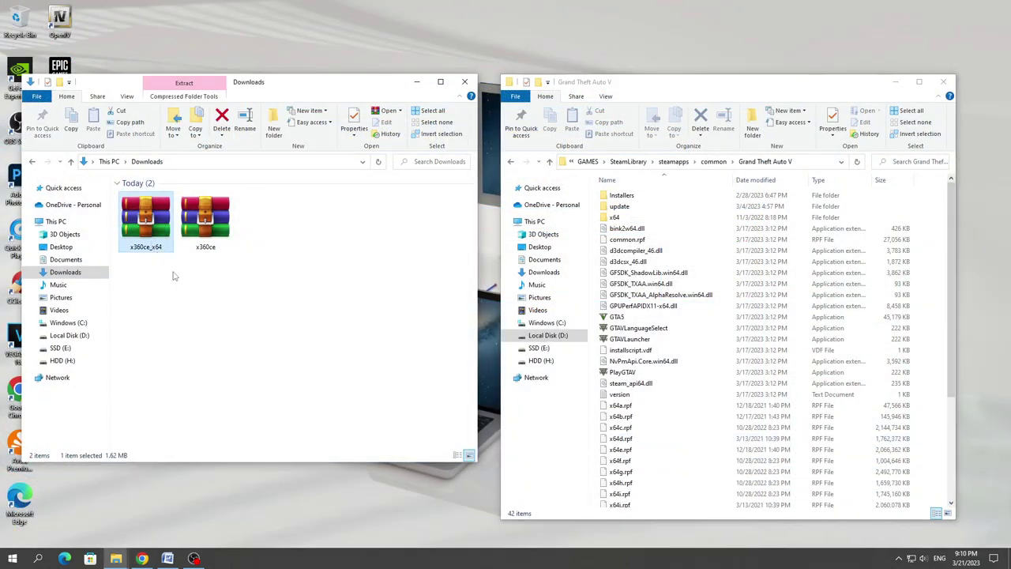
double_click(146, 234)
left_click_drag(201, 180, 932, 383)
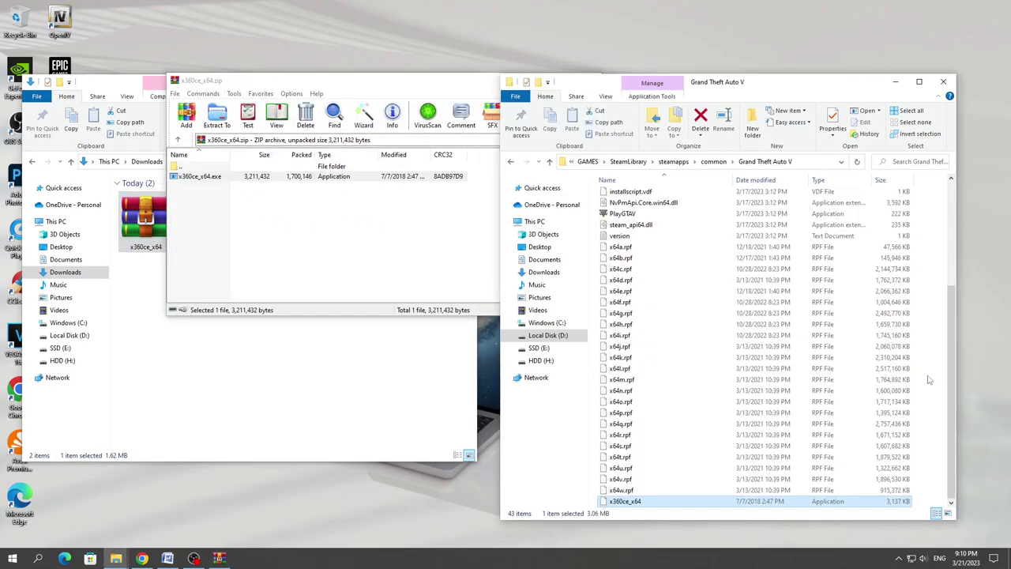
left_click(347, 250)
left_click(588, 82)
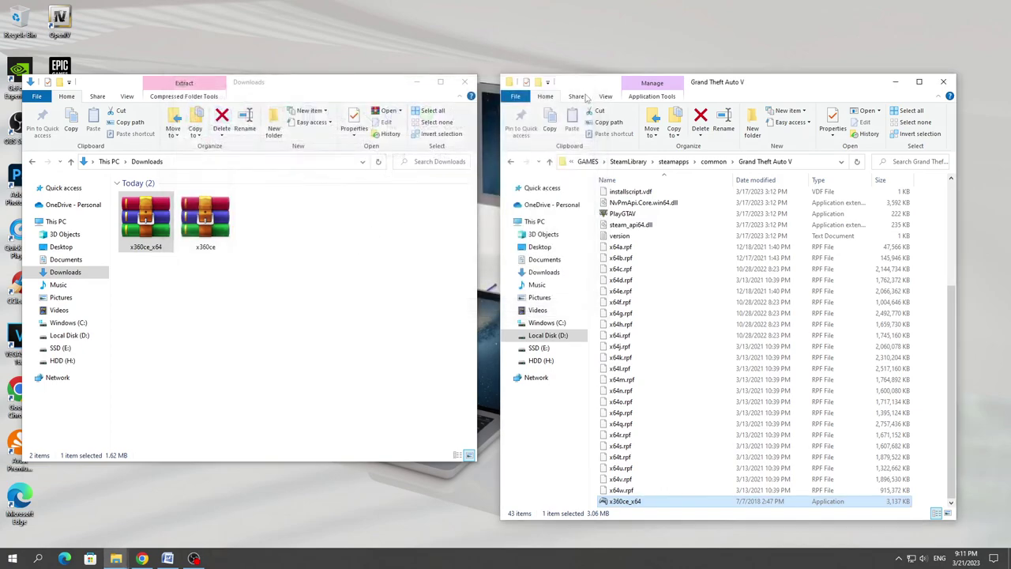
left_click(465, 82)
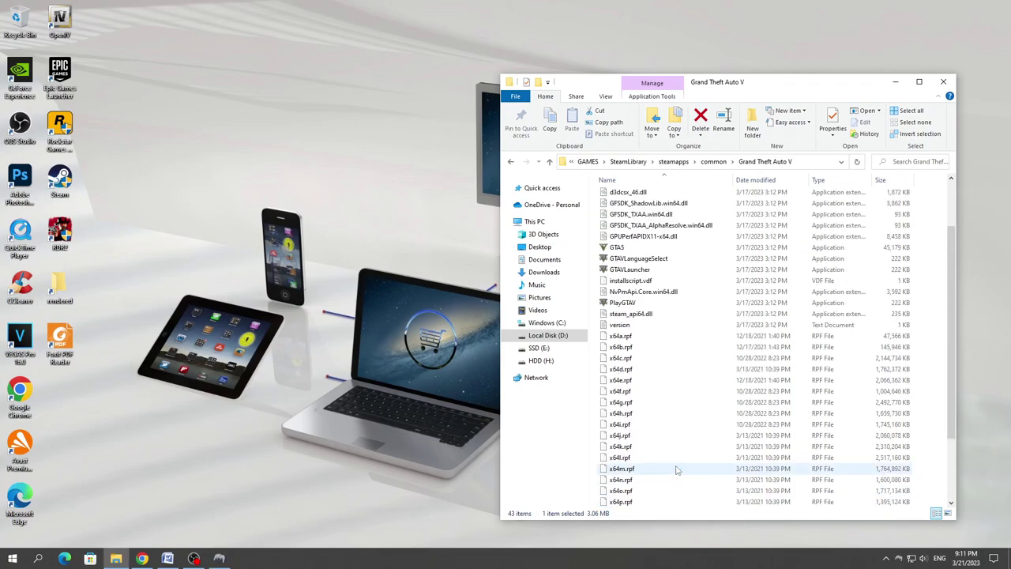
- Run x360ce_x64 from the Grand Theft Auto V folder and check its Issues list before returning to the Controller 1 settings
scroll(676, 469, "down", 3)
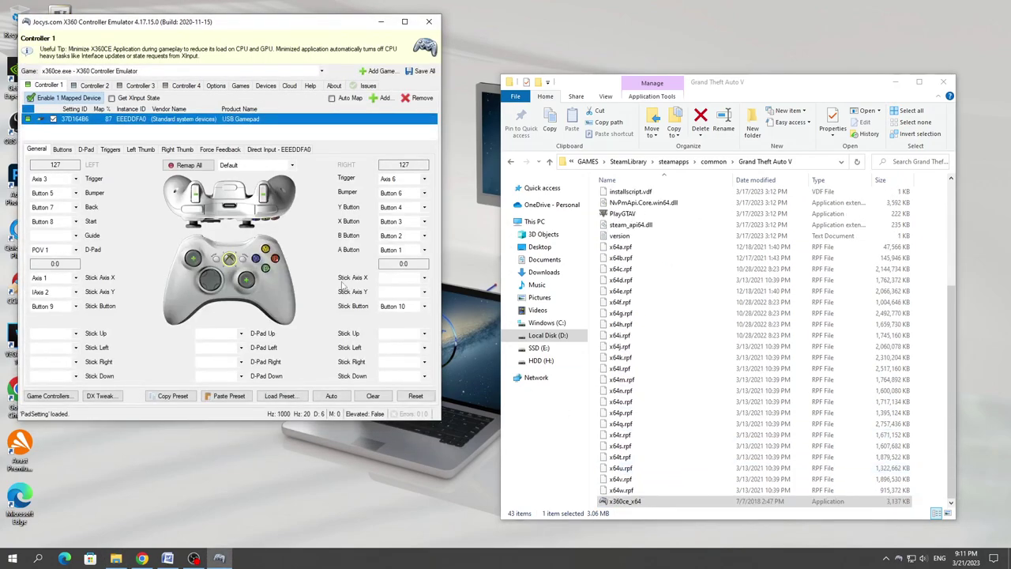
left_click(368, 86)
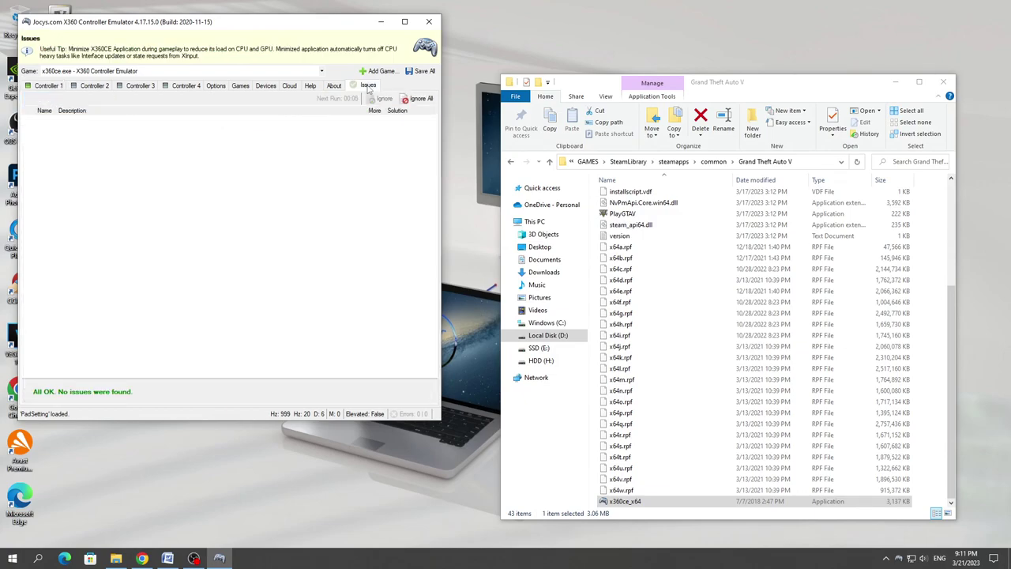
left_click(60, 89)
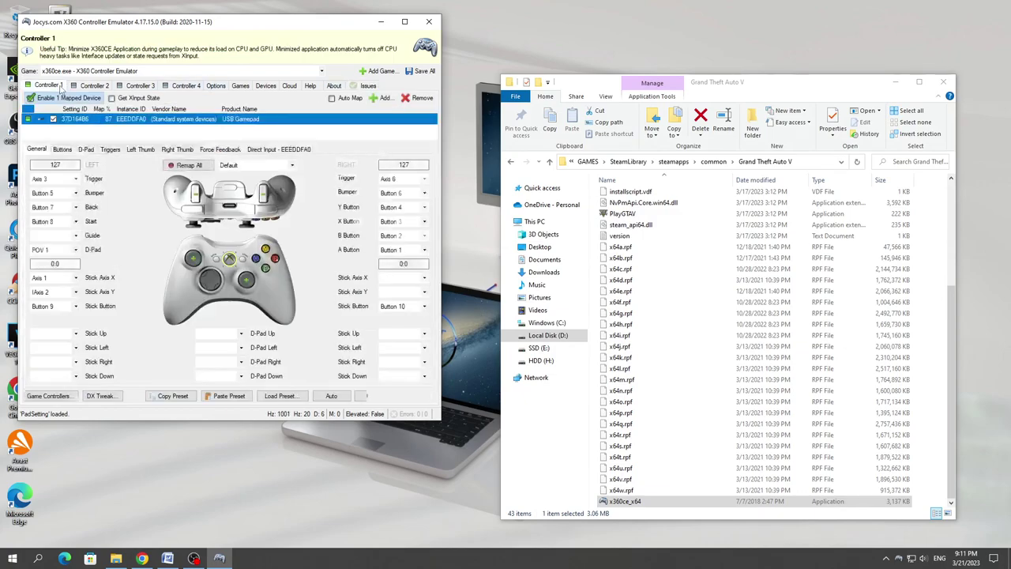
- Remove the USB Gamepad from Controller 1 and disable the Keyboard, Mouse and ShanWan PC/PS3/Android devices in the device mapping list
left_click(420, 100)
left_click(383, 98)
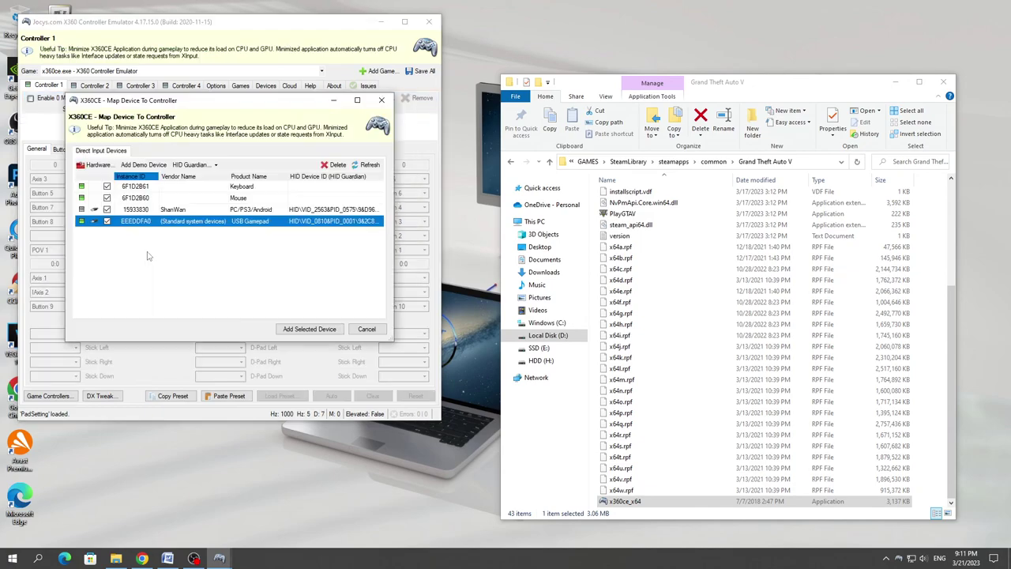
left_click(106, 187)
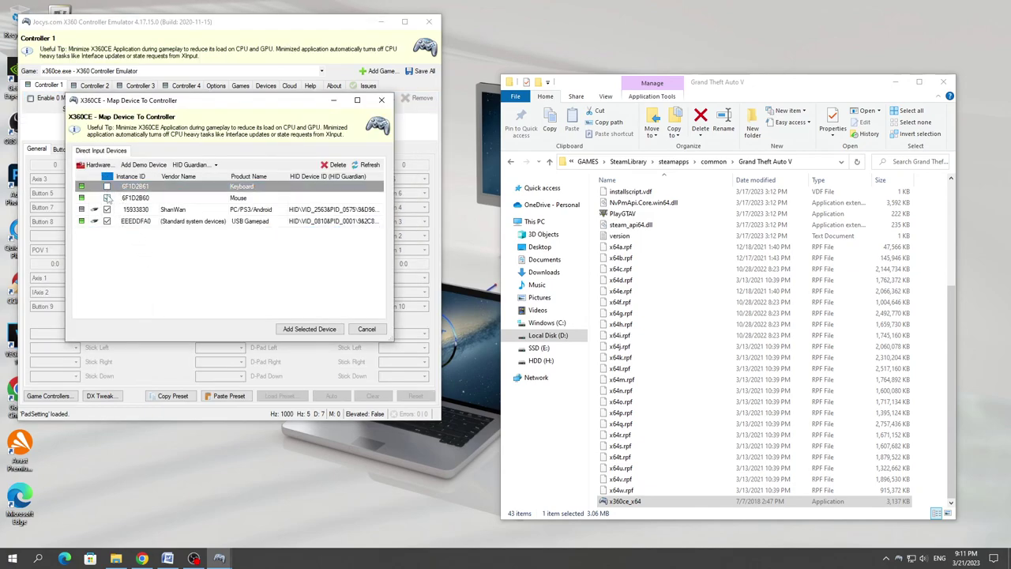
left_click(107, 197)
left_click(106, 209)
- Add the enabled USB Gamepad as the mapped device of Controller 1 and minimize the emulator
left_click(128, 224)
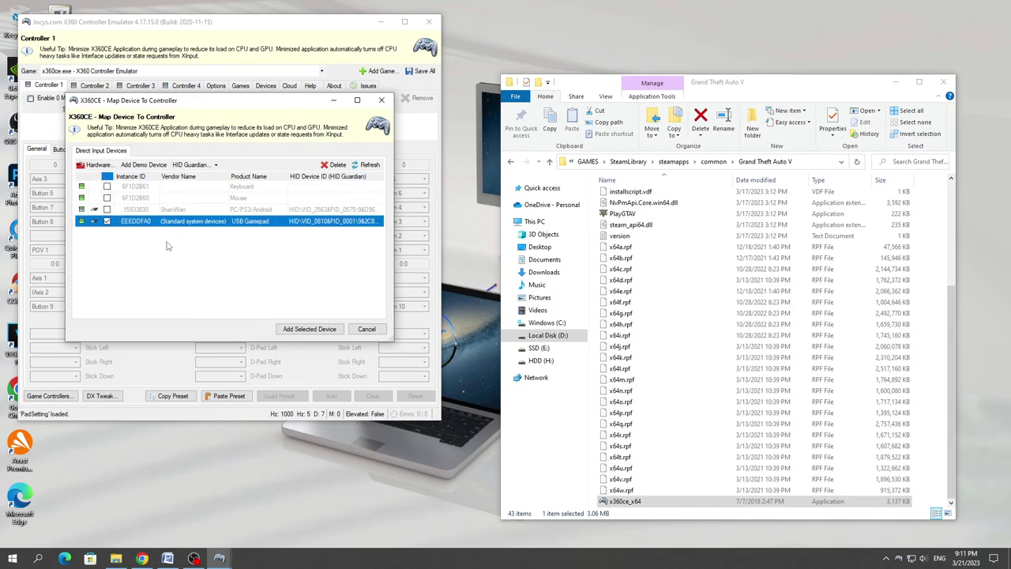
left_click(305, 329)
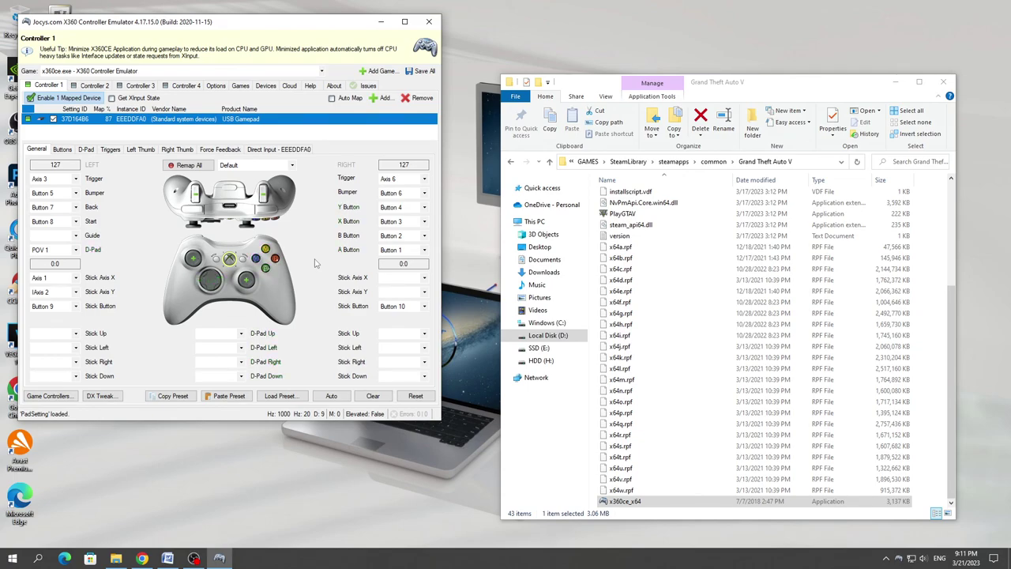
left_click(380, 22)
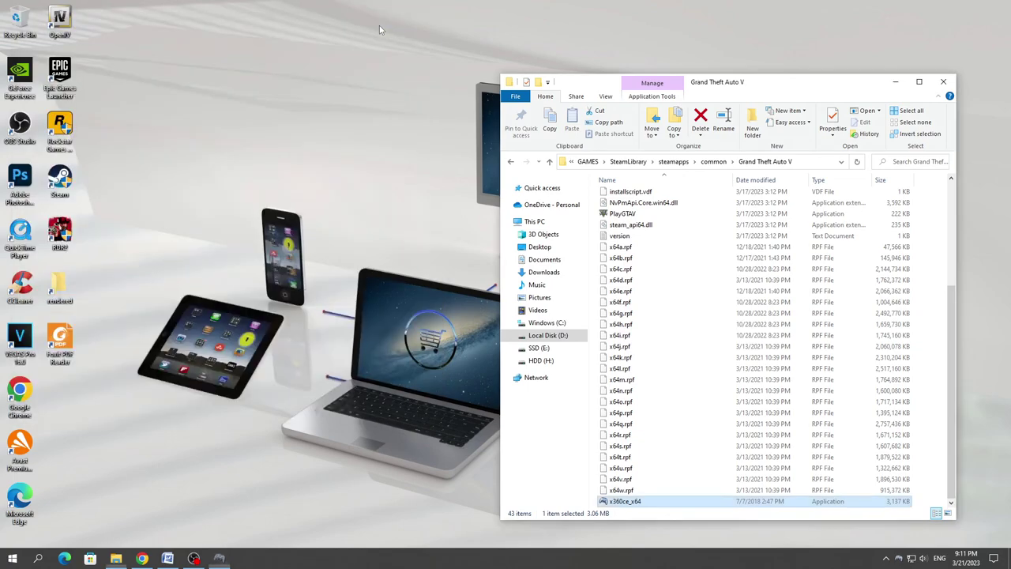